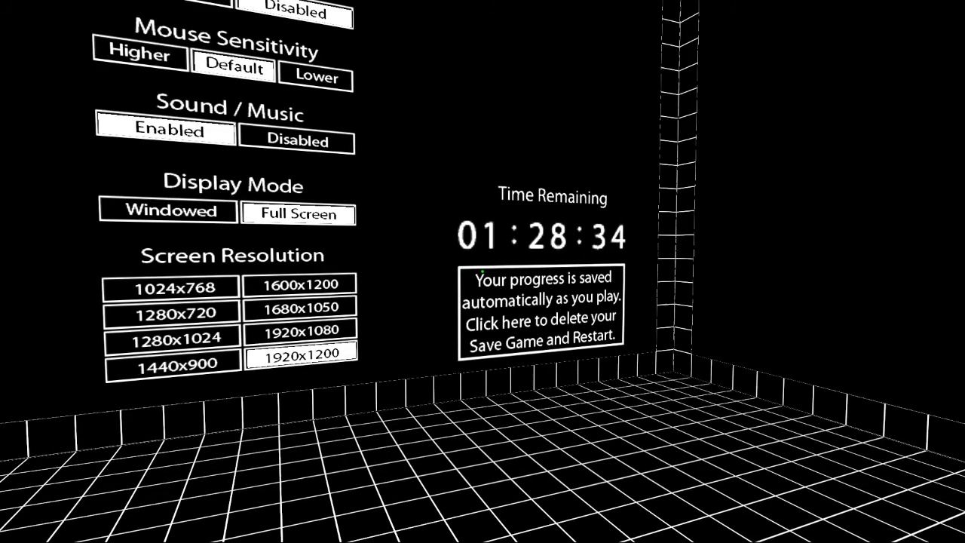
key(w)
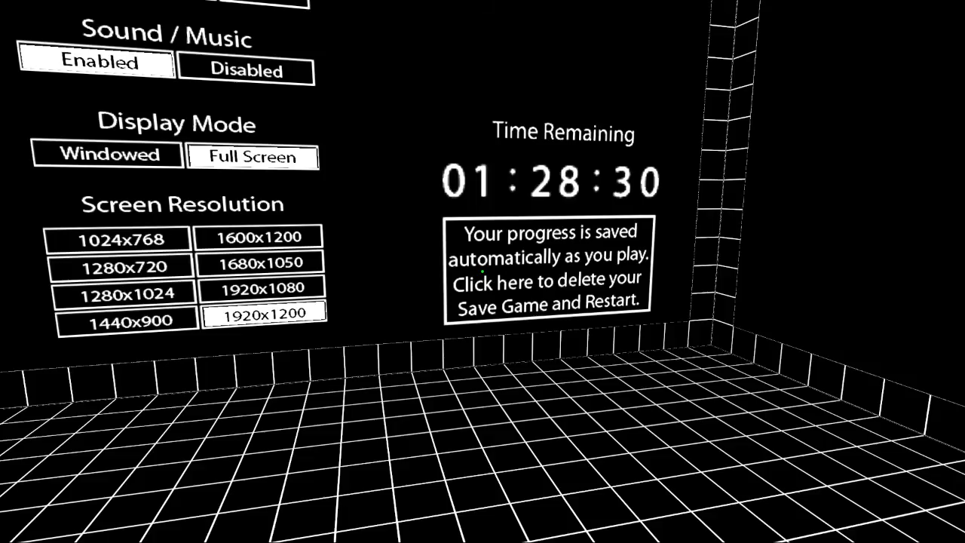
key(s)
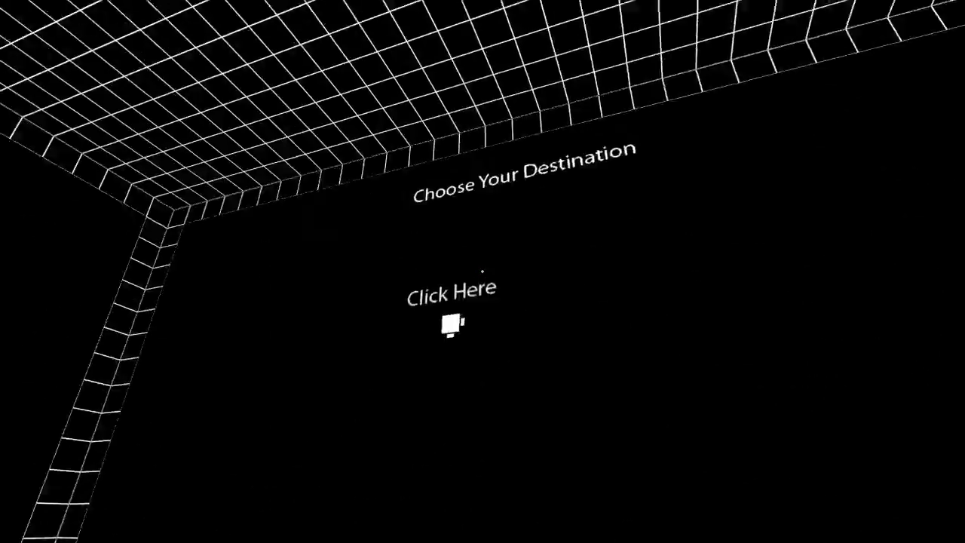
click(481, 272)
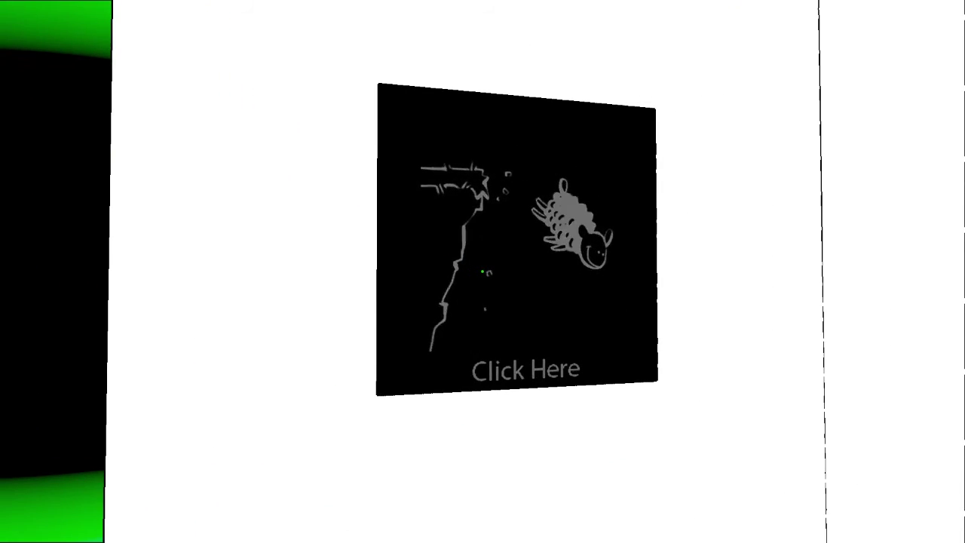
click(483, 271)
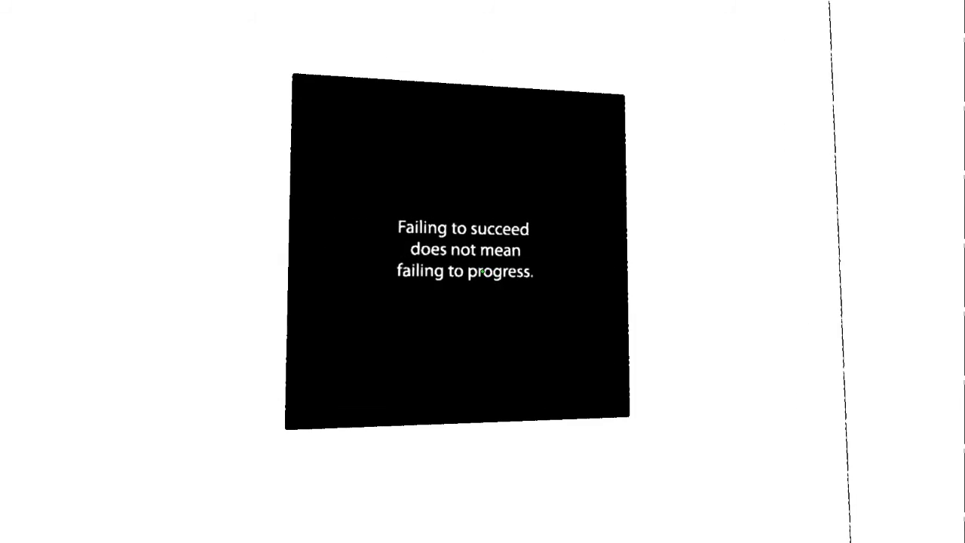